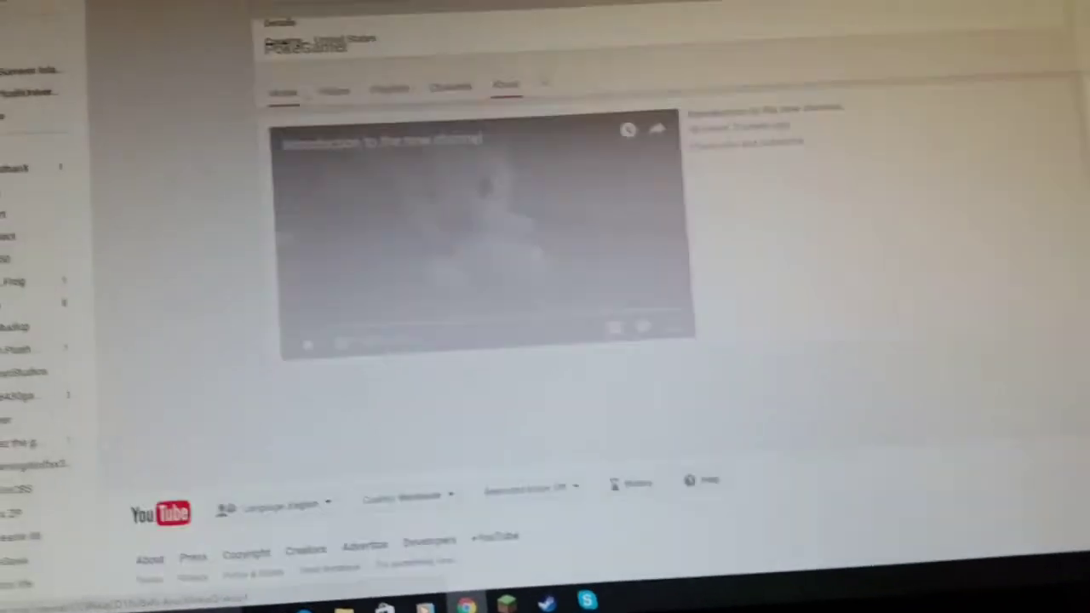
Open the PokeGamer channel's About tab to see its United States country listing.
click(442, 49)
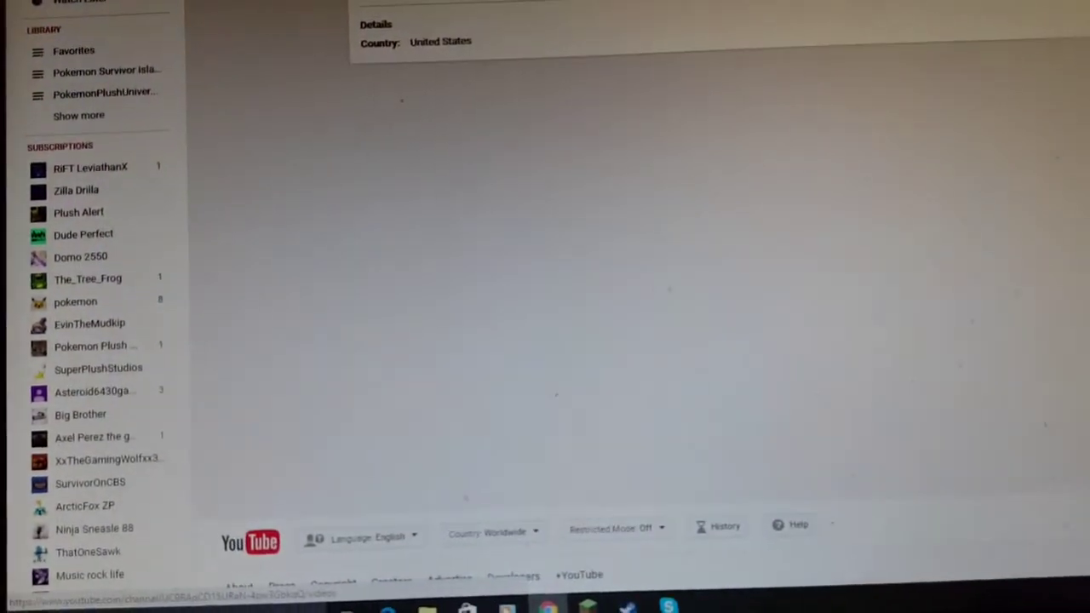